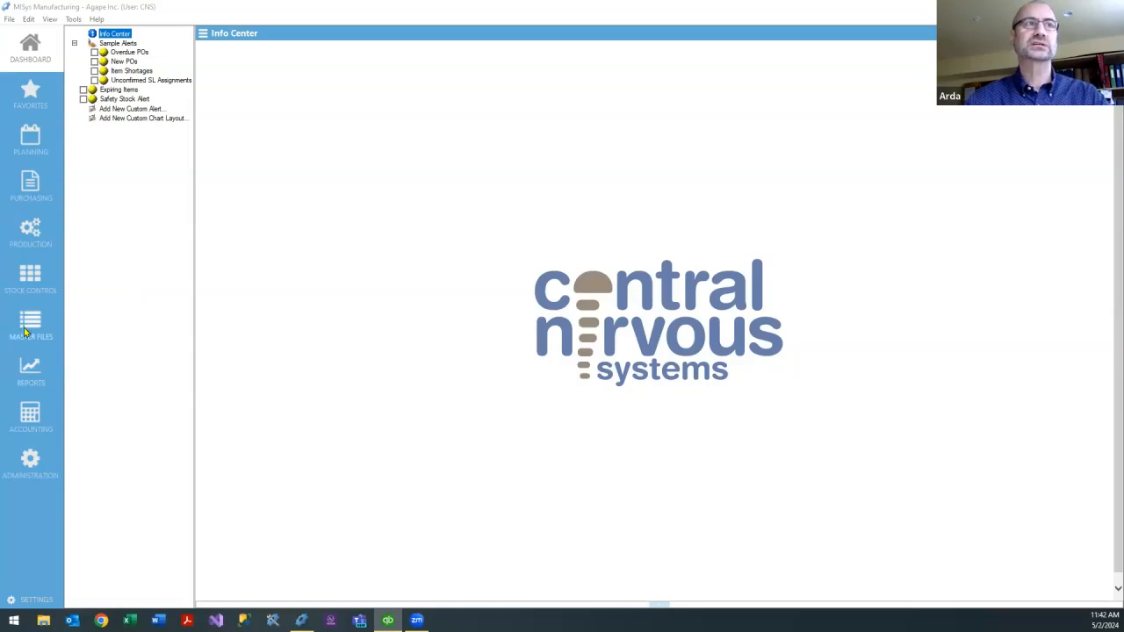
# Step: Open Process Sales Orders in Production and retrieve the QuickBooks sales orders for the corresponding items
pyautogui.click(30, 233)
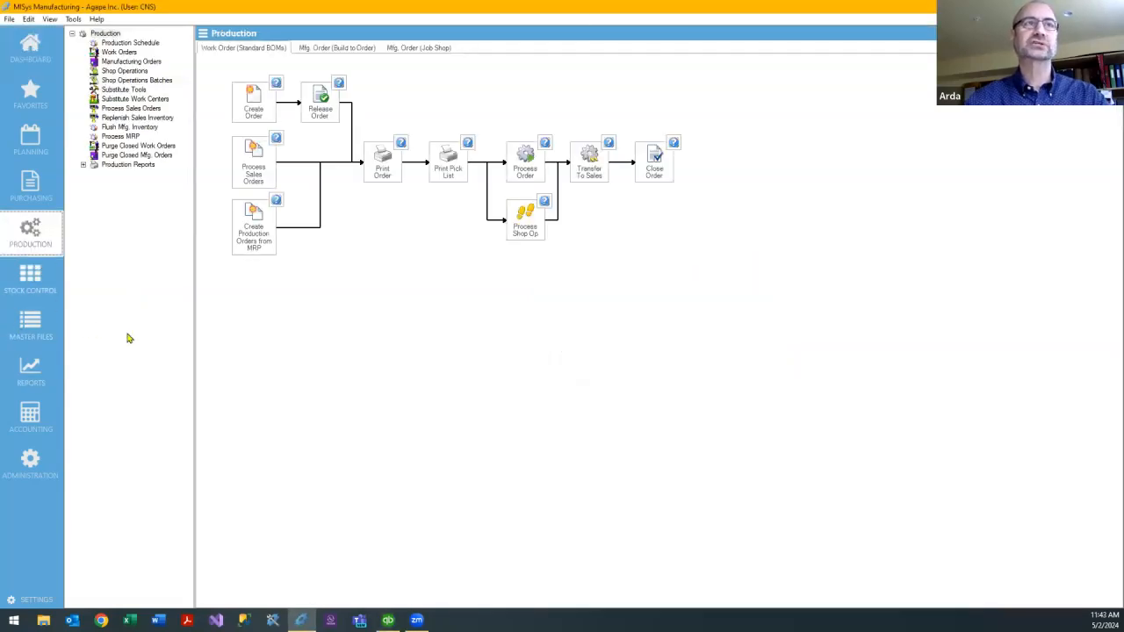
pyautogui.click(136, 108)
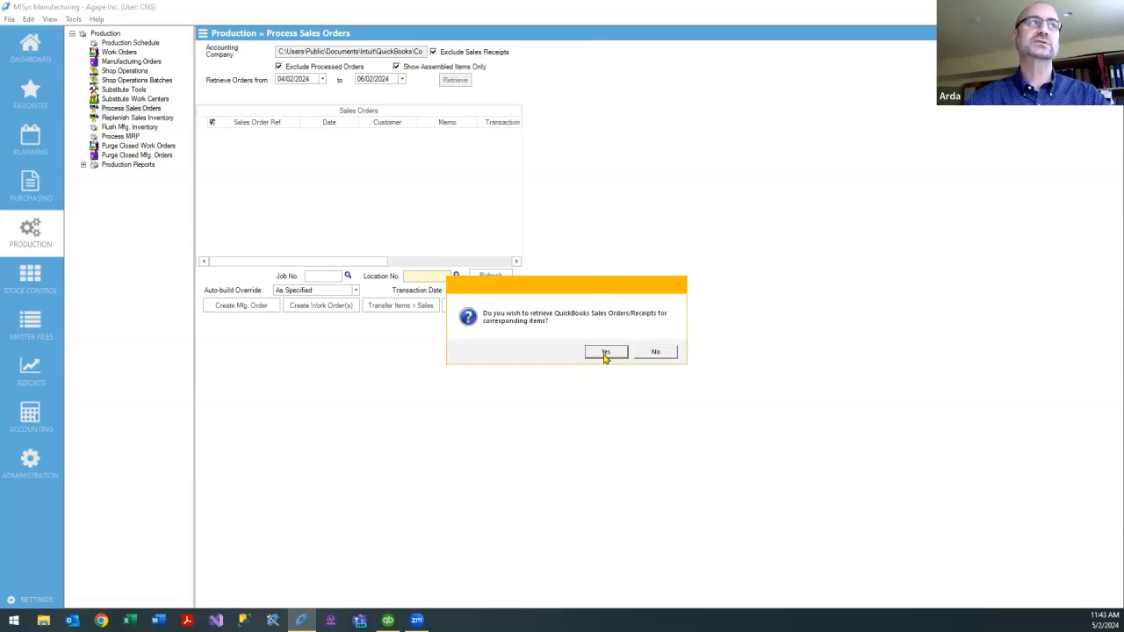
pyautogui.click(606, 352)
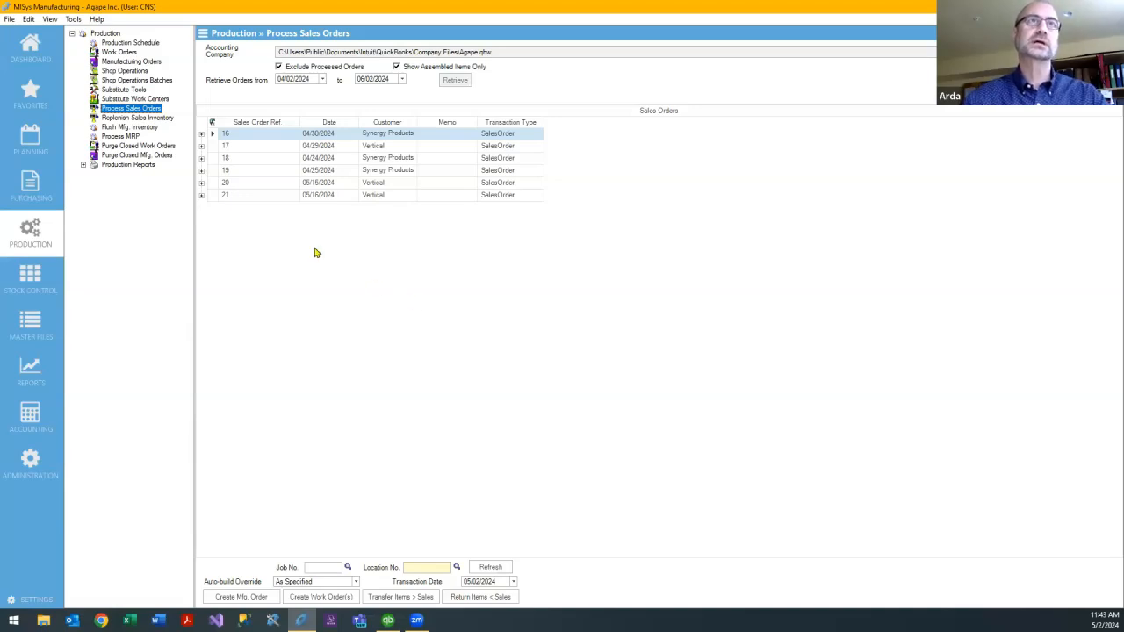
# Step: Expand sales orders 16 through 21 to inspect their line items and quantities
pyautogui.click(201, 134)
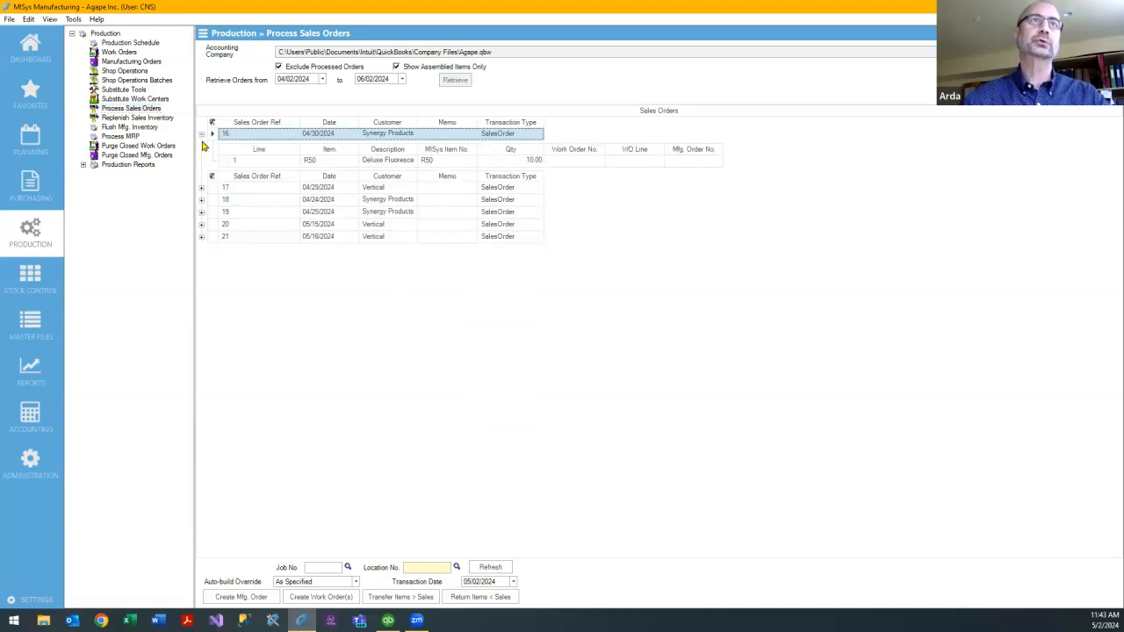
pyautogui.click(201, 187)
pyautogui.click(201, 240)
pyautogui.click(201, 296)
pyautogui.click(201, 349)
pyautogui.click(202, 415)
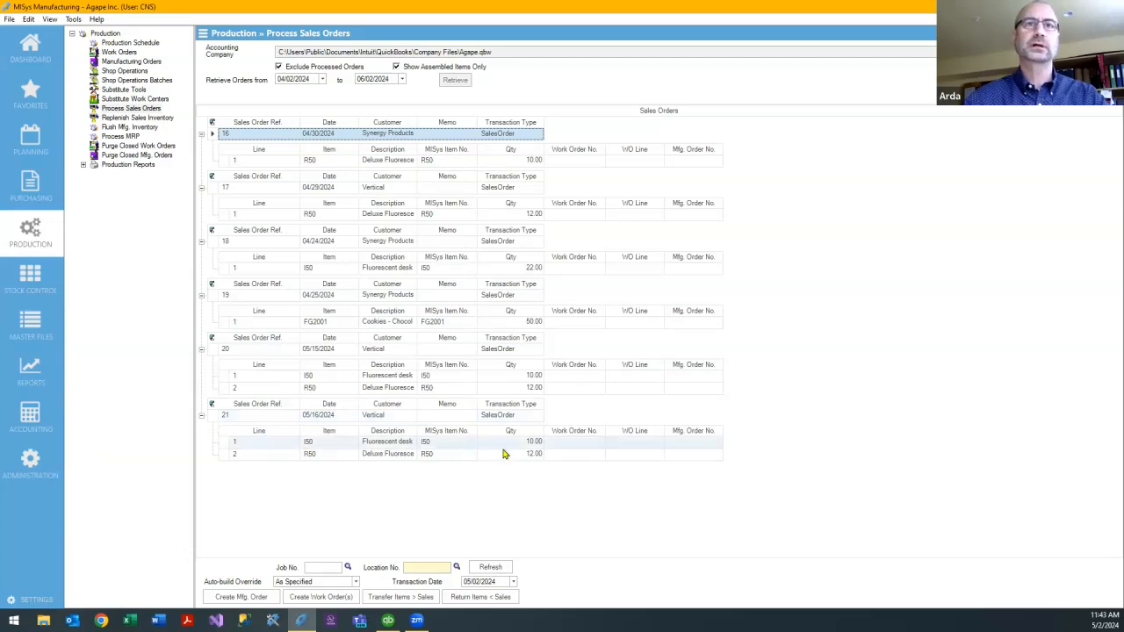
pyautogui.click(529, 453)
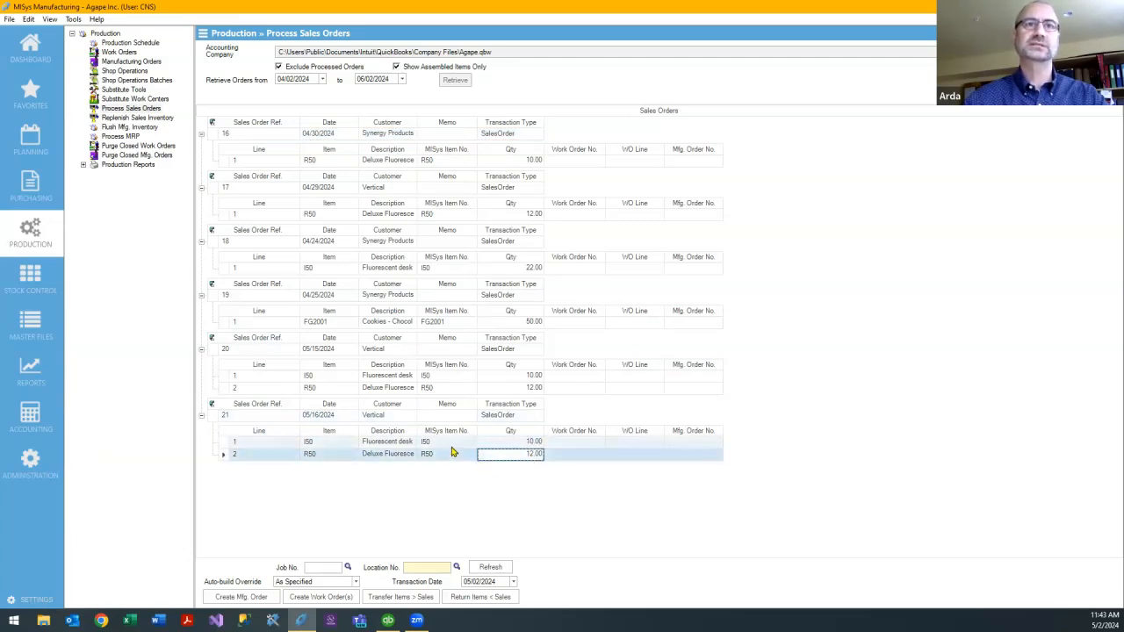
# Step: Create a manufacturing order for item I50 on sales order 21 at location LOC01, populated from its revision 0 bill of material
pyautogui.click(213, 417)
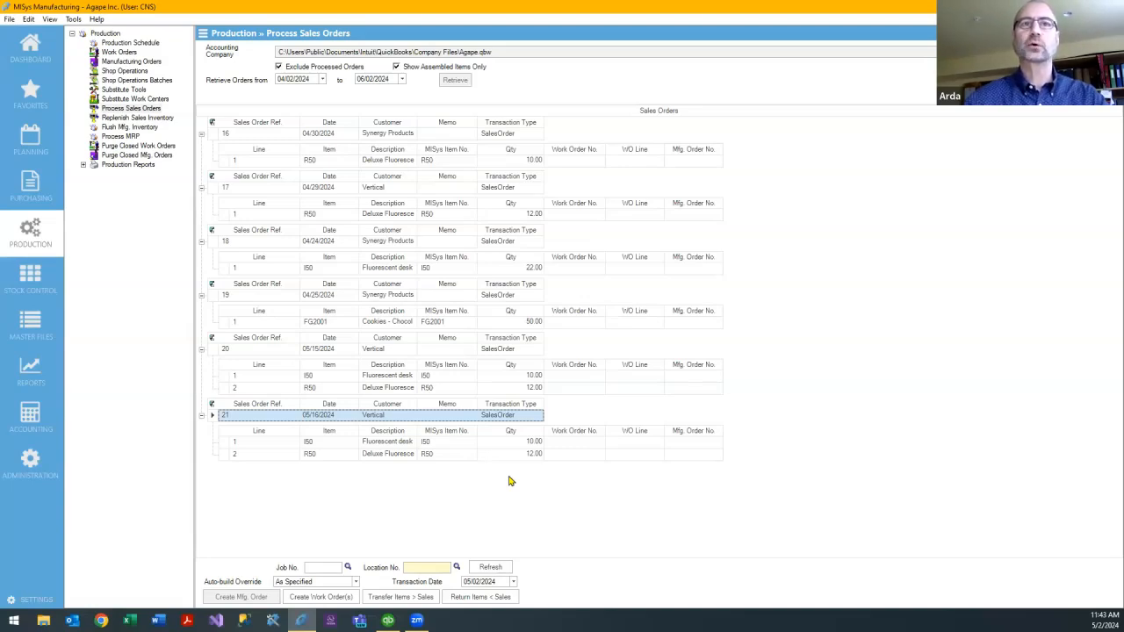
pyautogui.click(231, 443)
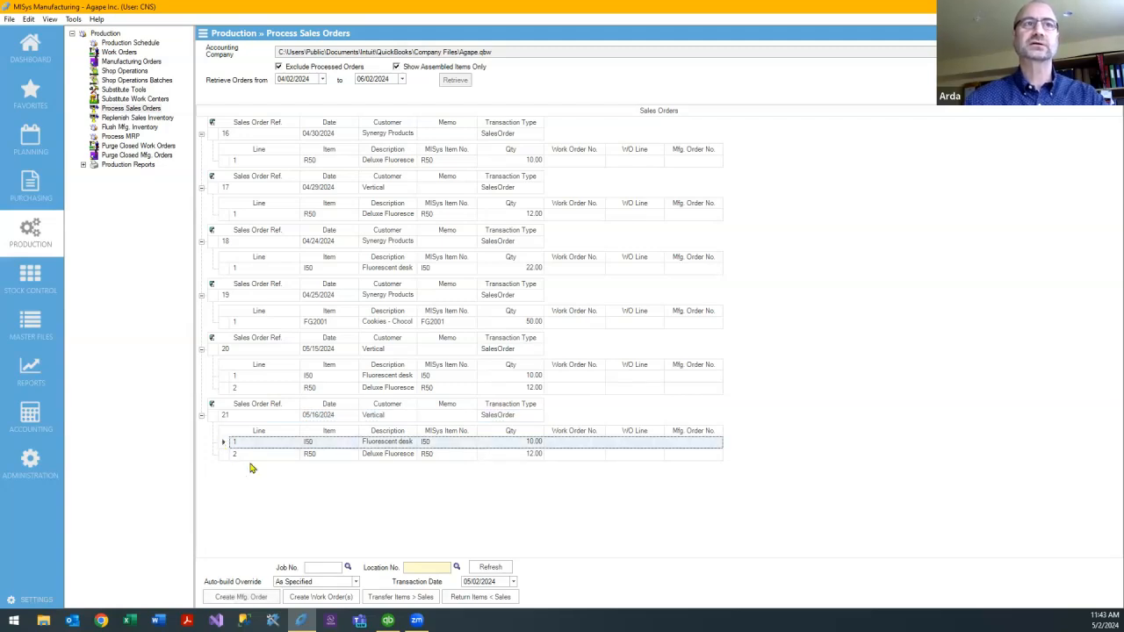
pyautogui.click(456, 567)
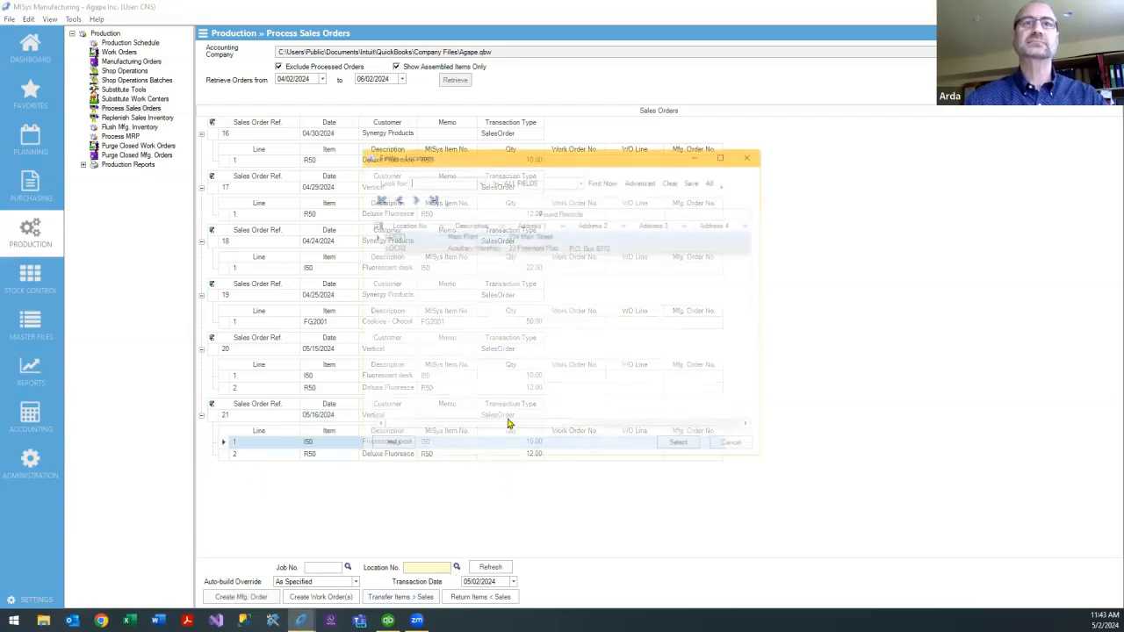
pyautogui.doubleClick(415, 236)
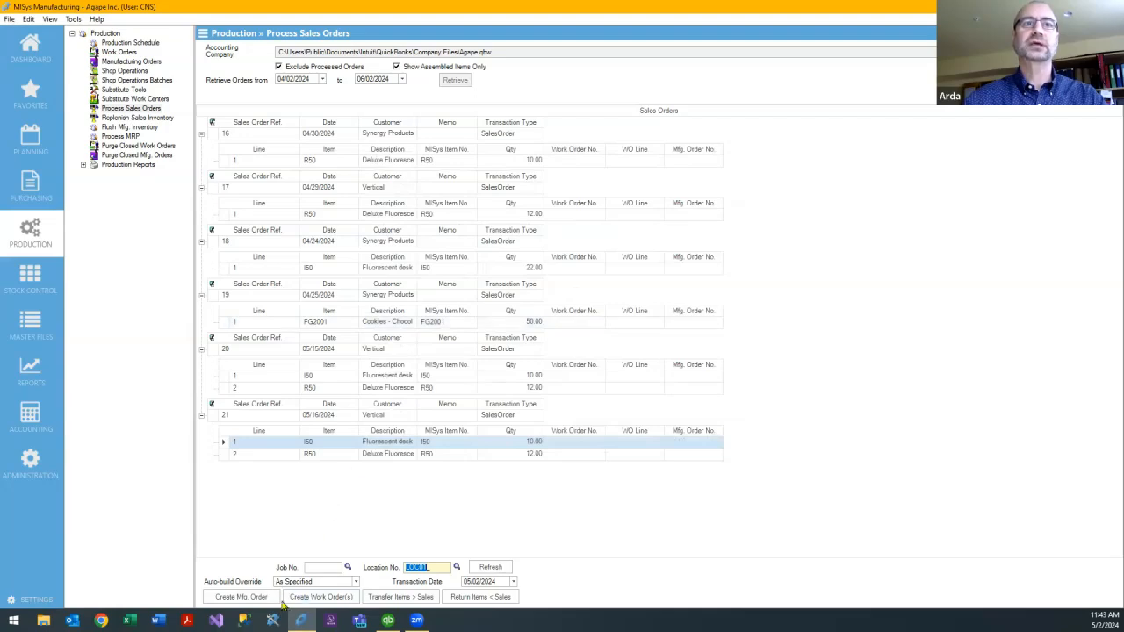
pyautogui.click(241, 597)
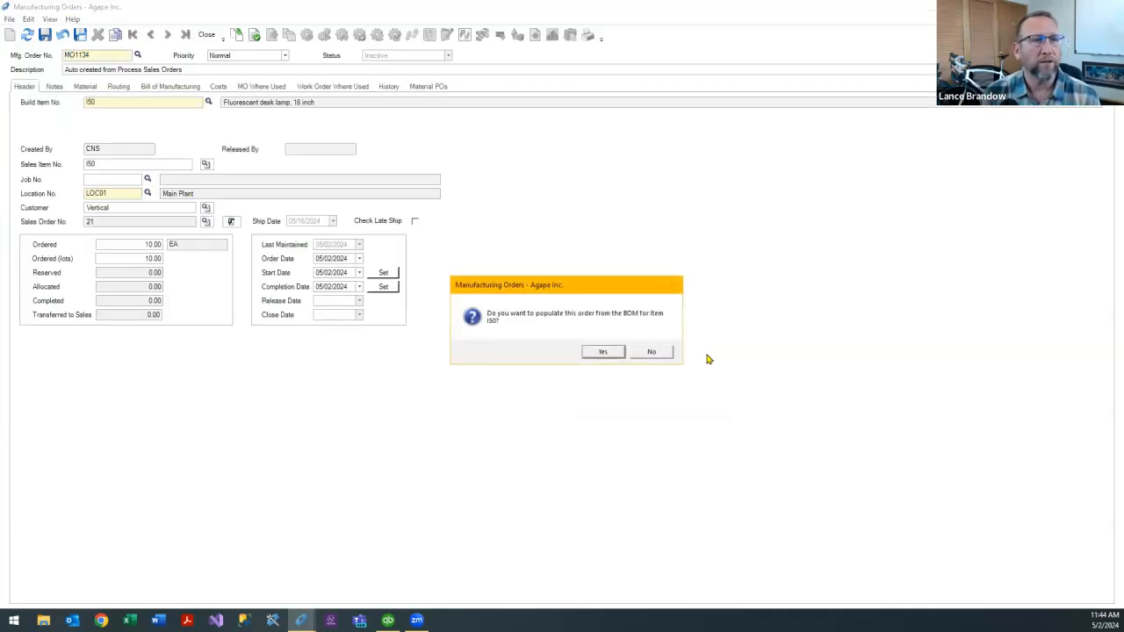
pyautogui.click(604, 352)
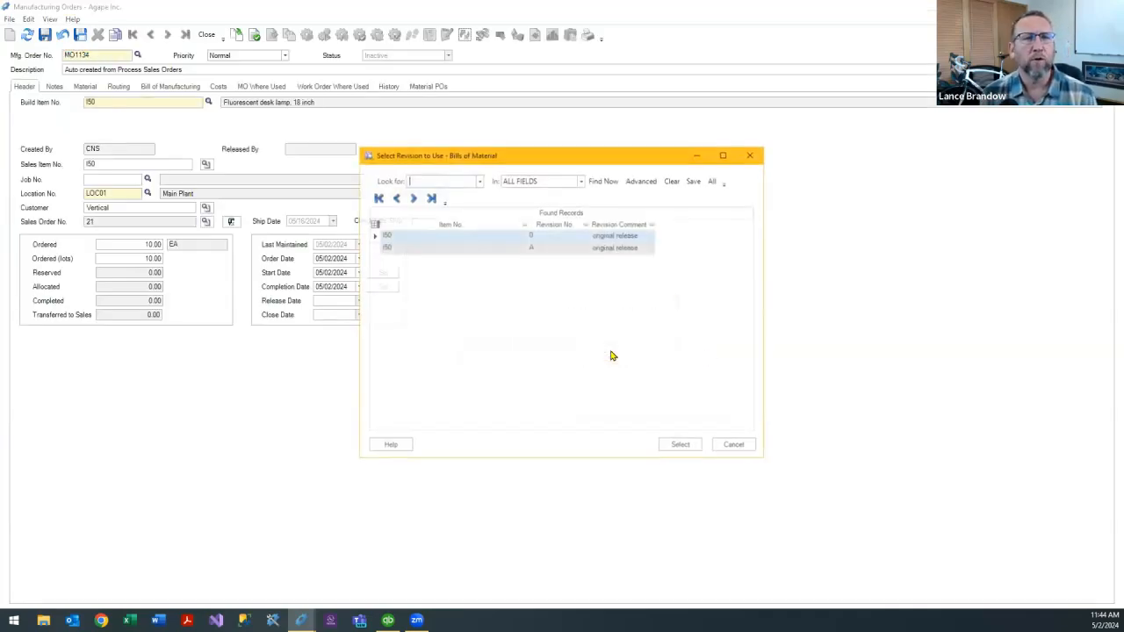
pyautogui.click(681, 445)
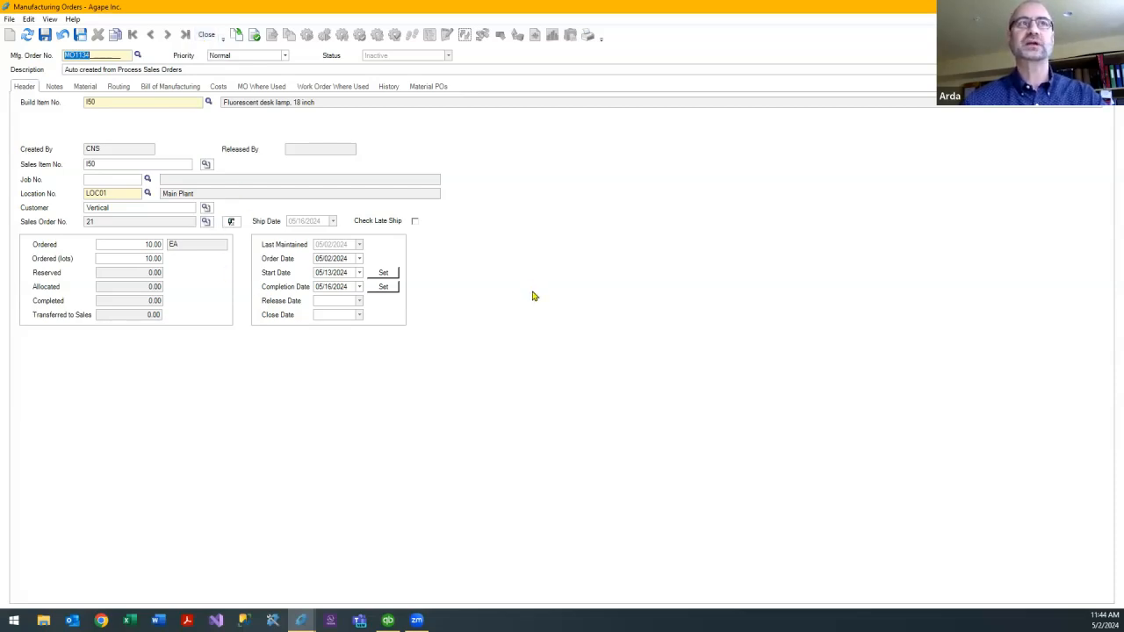
# Step: Review the new manufacturing order's header and material lines, and close it without retrieving the sales orders again
pyautogui.moveTo(120, 209); pyautogui.dragTo(64, 221)
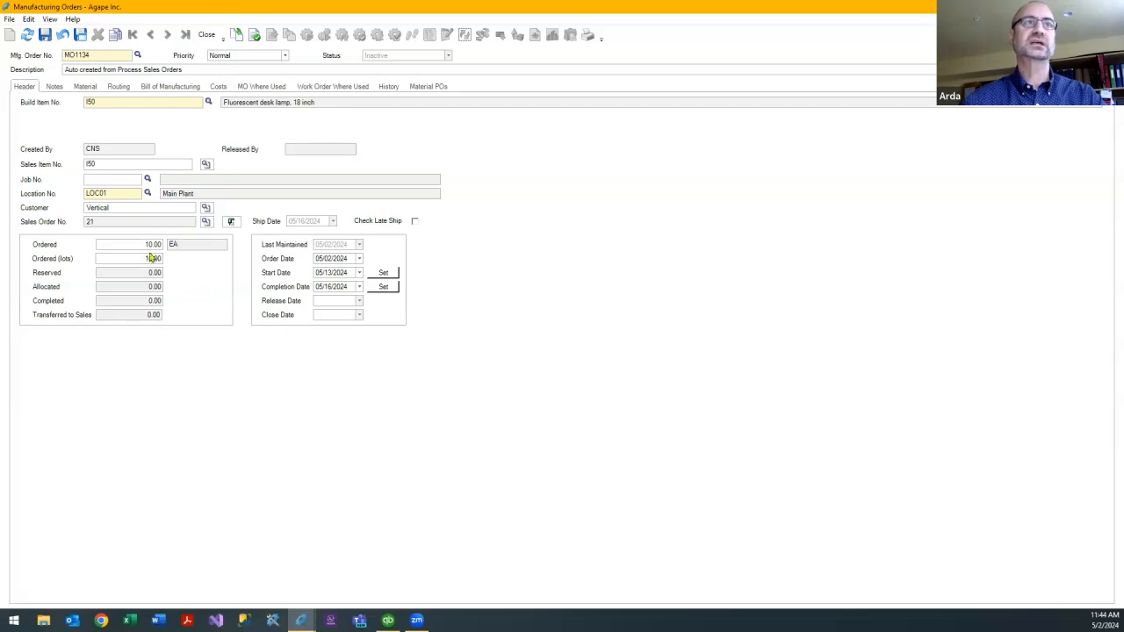
pyautogui.click(85, 86)
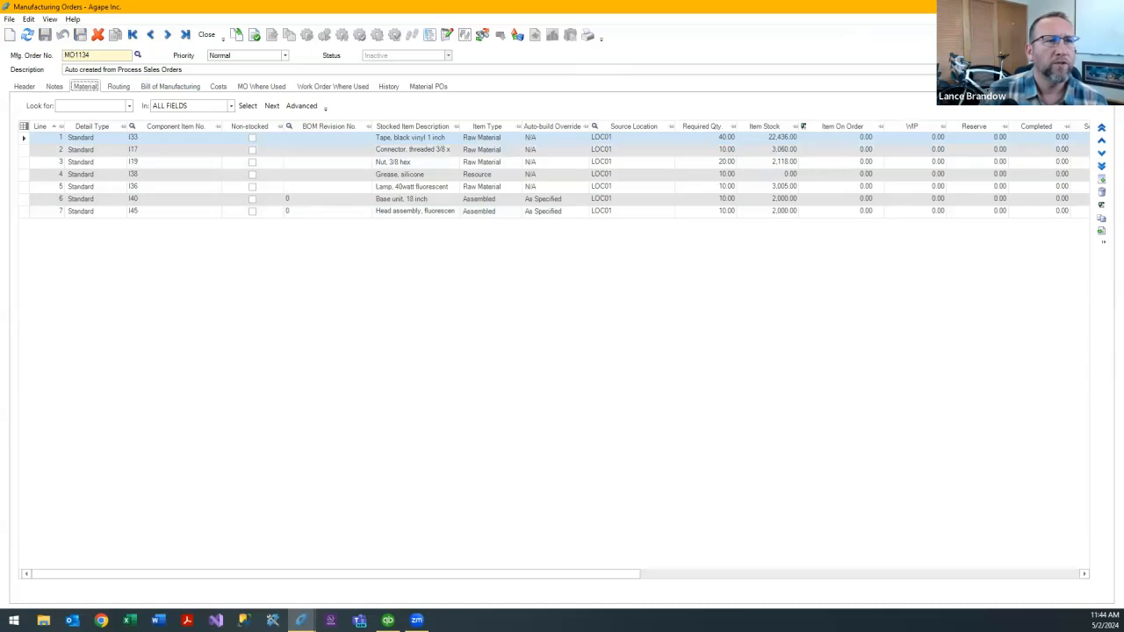
pyautogui.click(1110, 7)
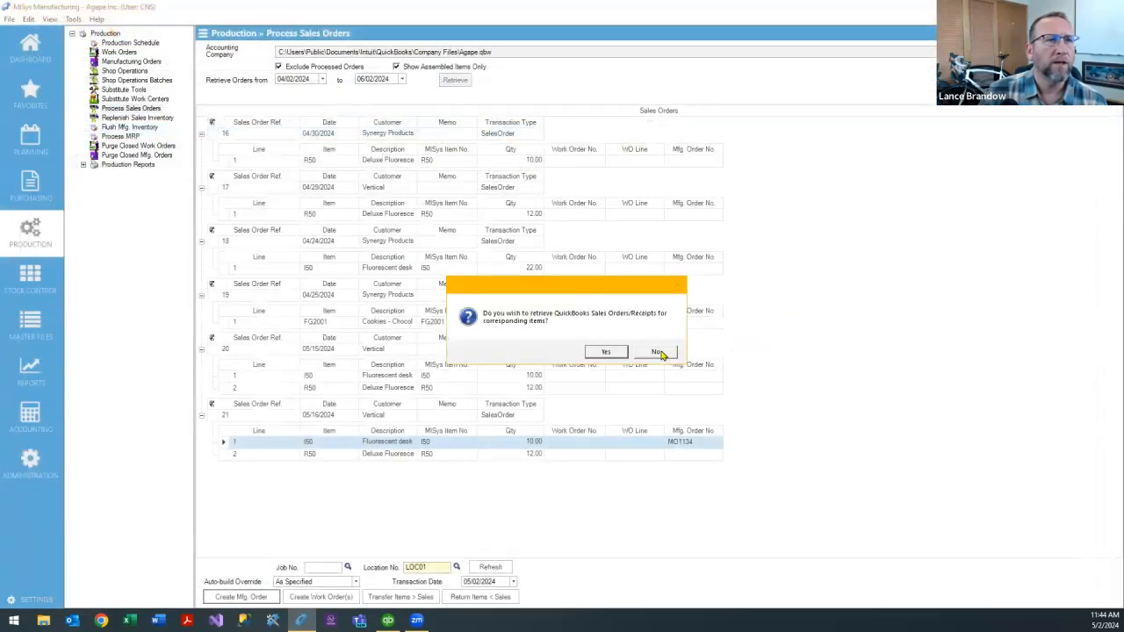
pyautogui.click(659, 352)
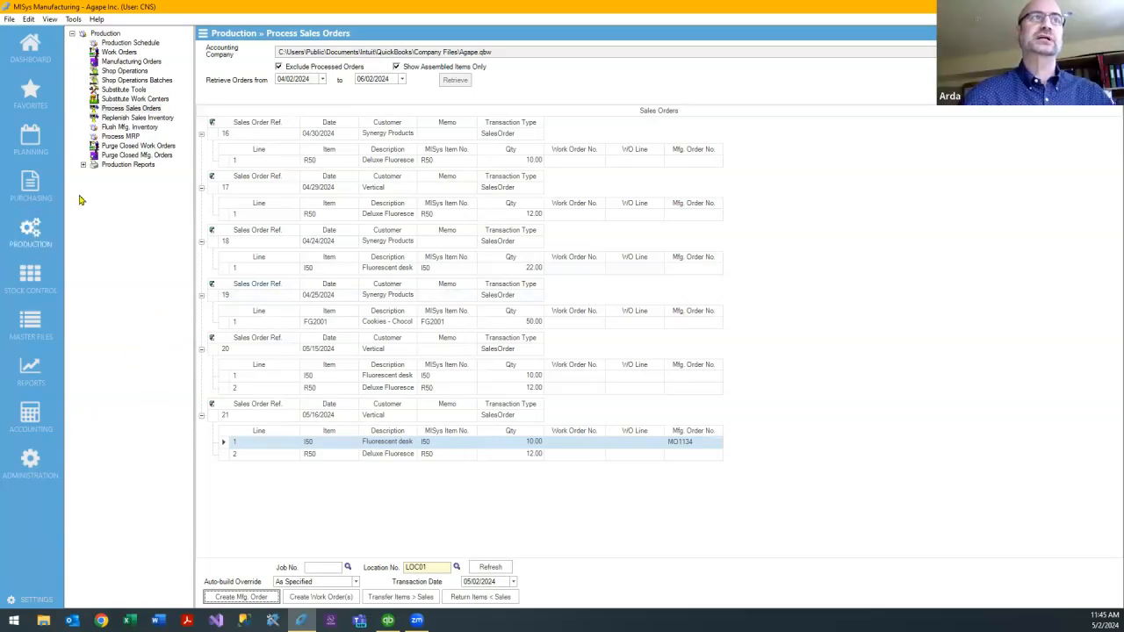
# Step: View the manufacturing orders list and the master production schedules list under Planning
pyautogui.click(136, 64)
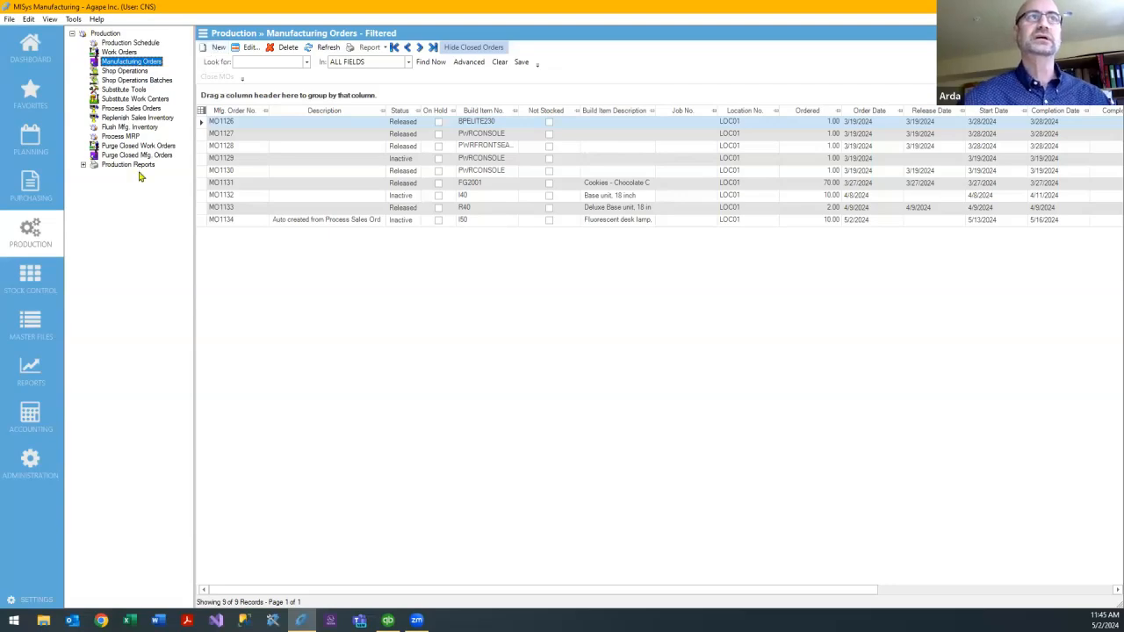
pyautogui.click(43, 149)
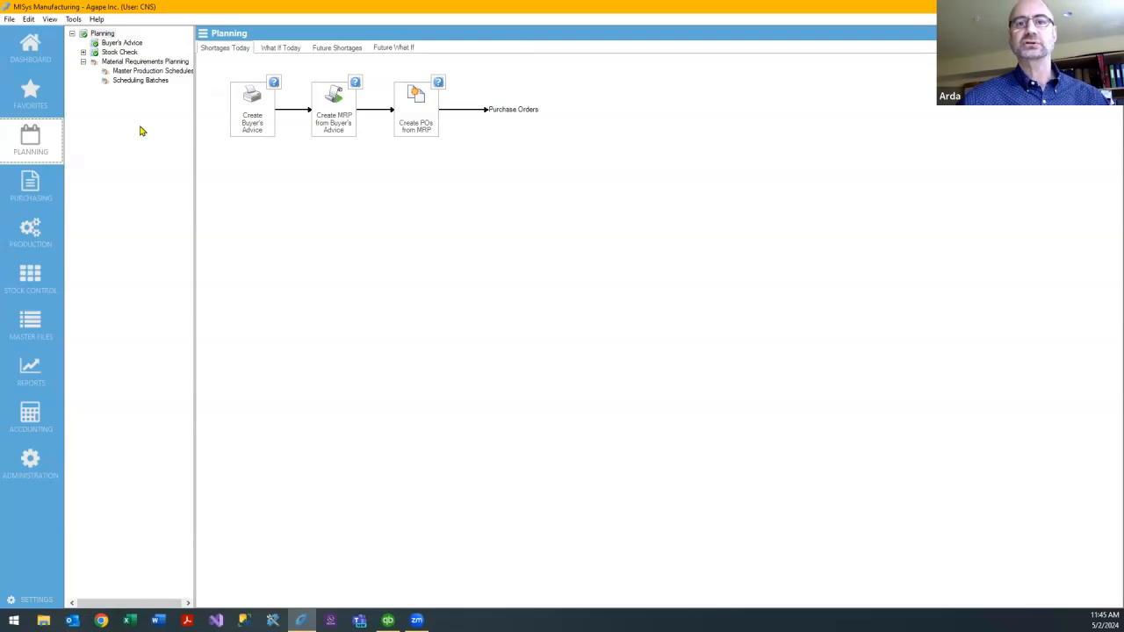
pyautogui.click(147, 73)
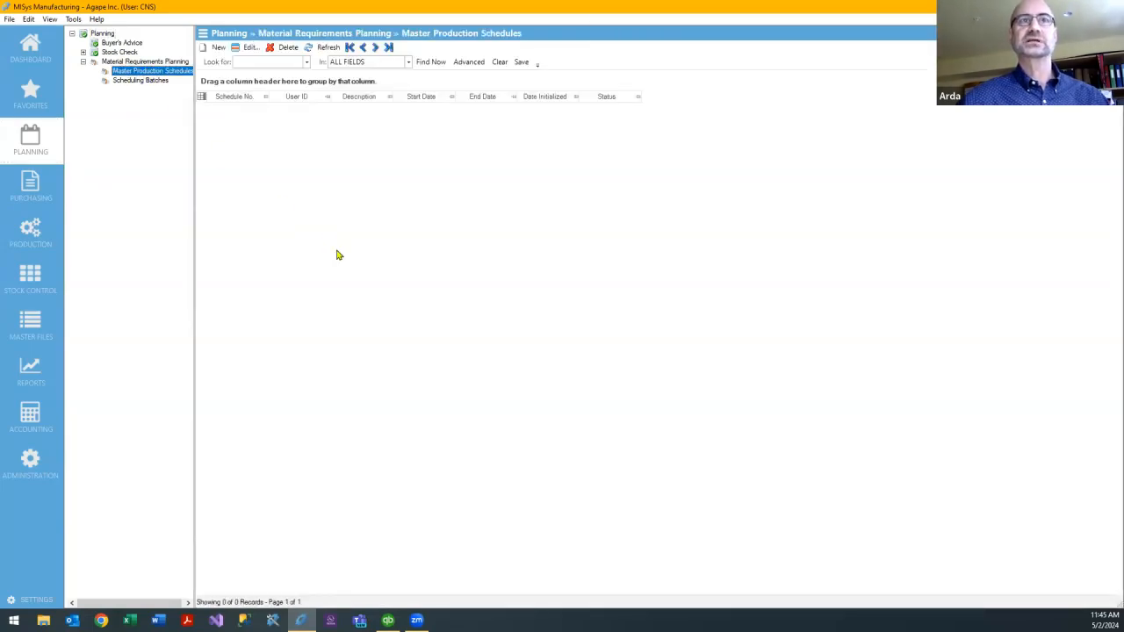
# Step: Draft master production schedule 00001 with the description "Test Schedule" and discard it without adding it
pyautogui.click(211, 48)
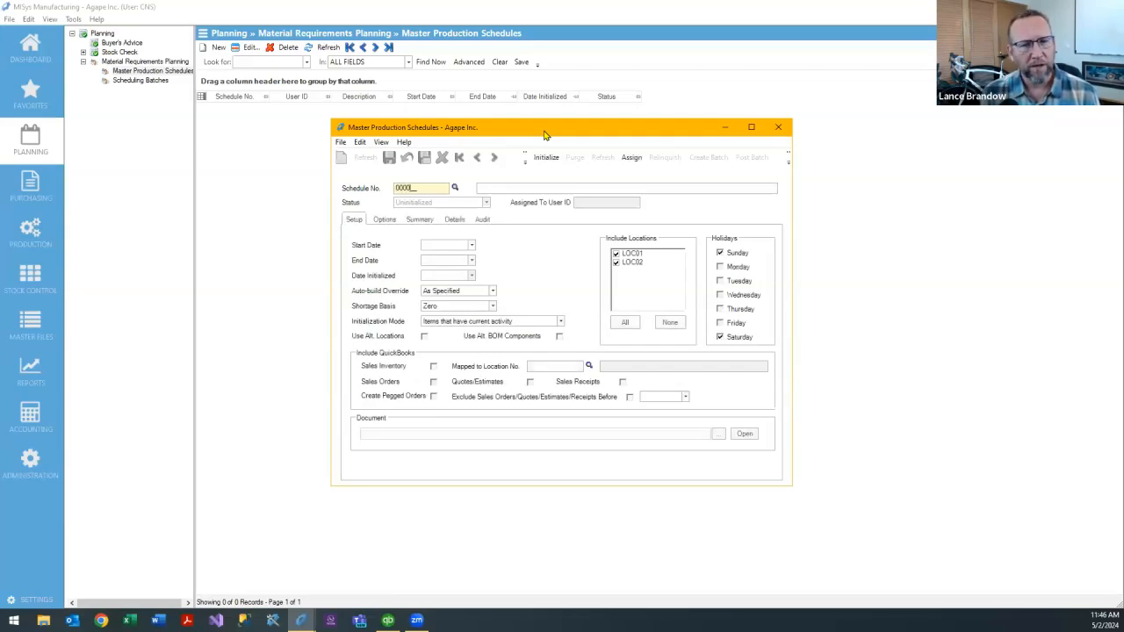
pyautogui.click(531, 189)
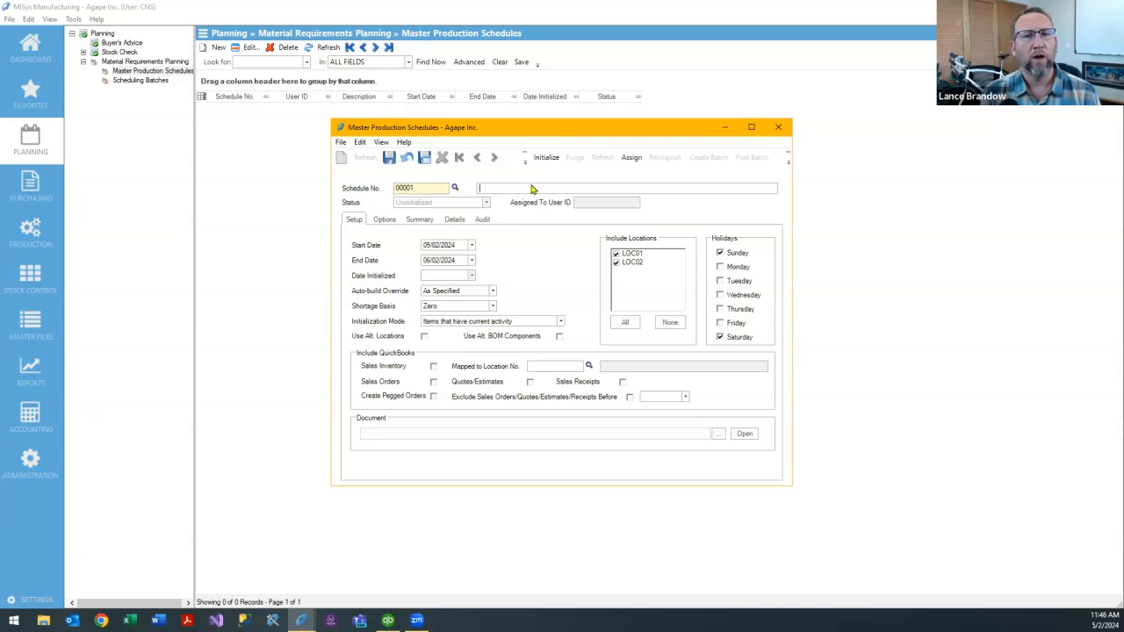
pyautogui.write('Test Scheule')
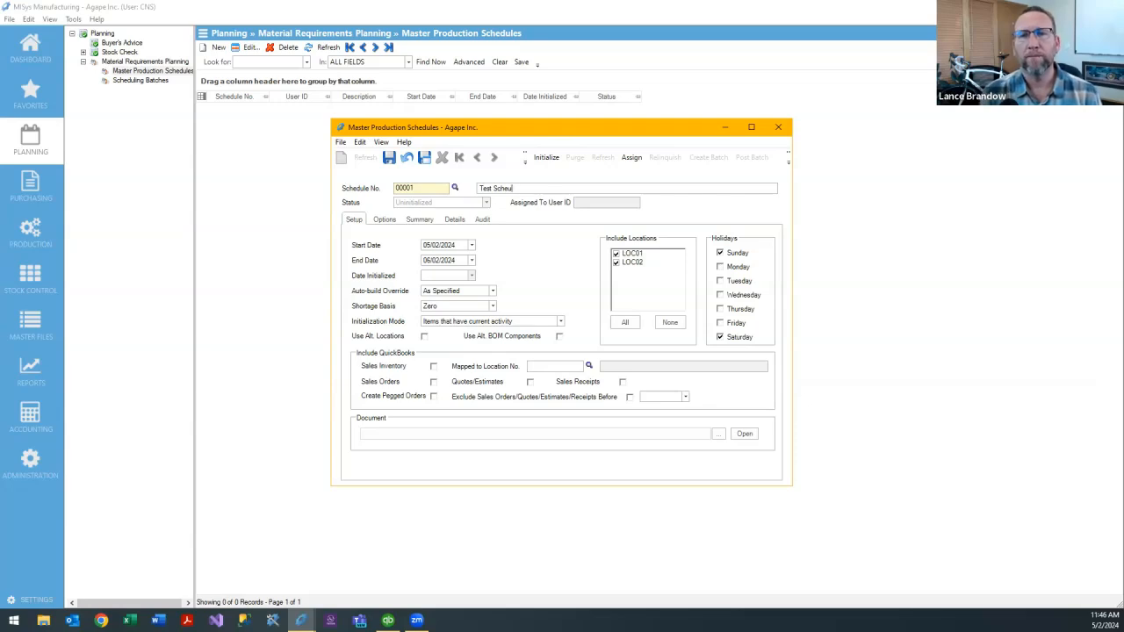
pyautogui.press('BackSpace')
pyautogui.write('dule')
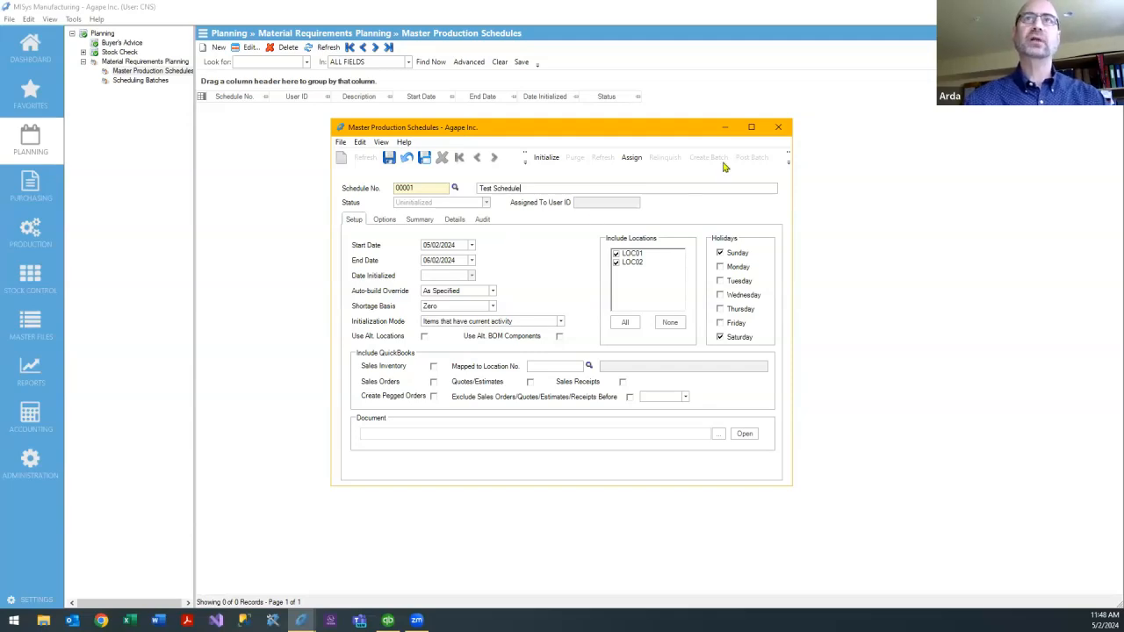
pyautogui.click(782, 129)
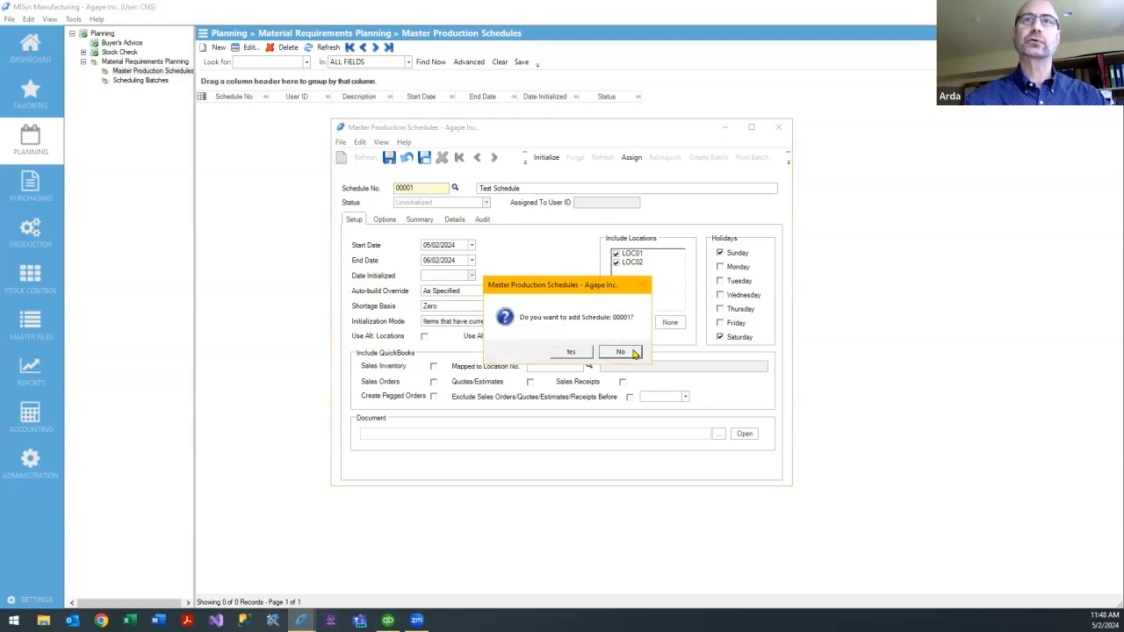
pyautogui.click(636, 351)
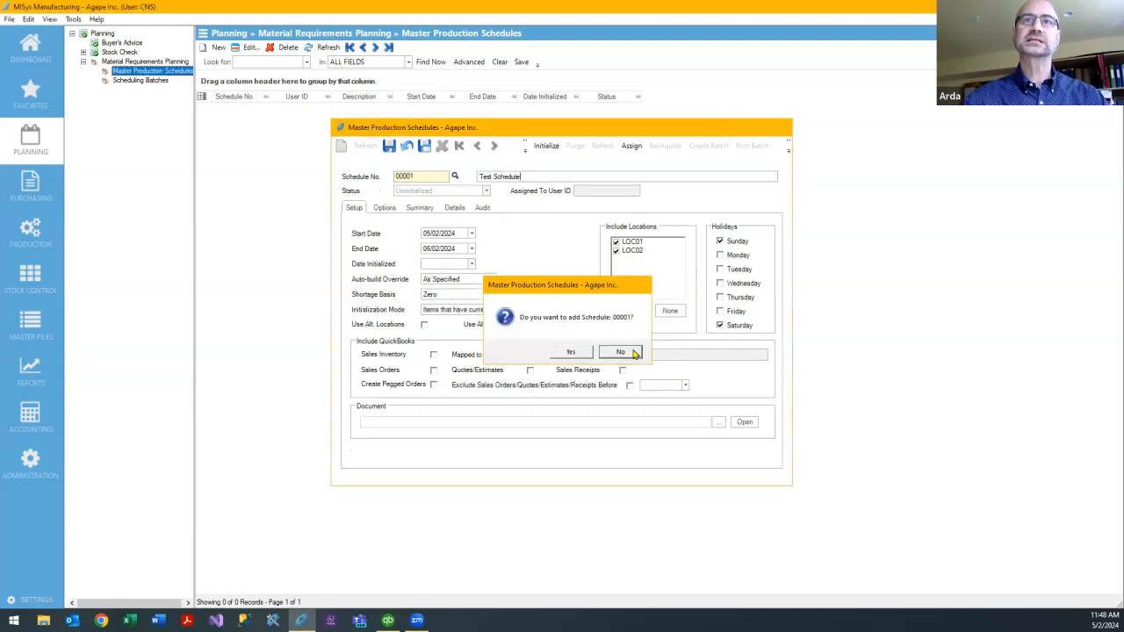
# Step: Start a new scheduling batch numbered 000002 and open its sales forecast retrieval settings
pyautogui.click(144, 80)
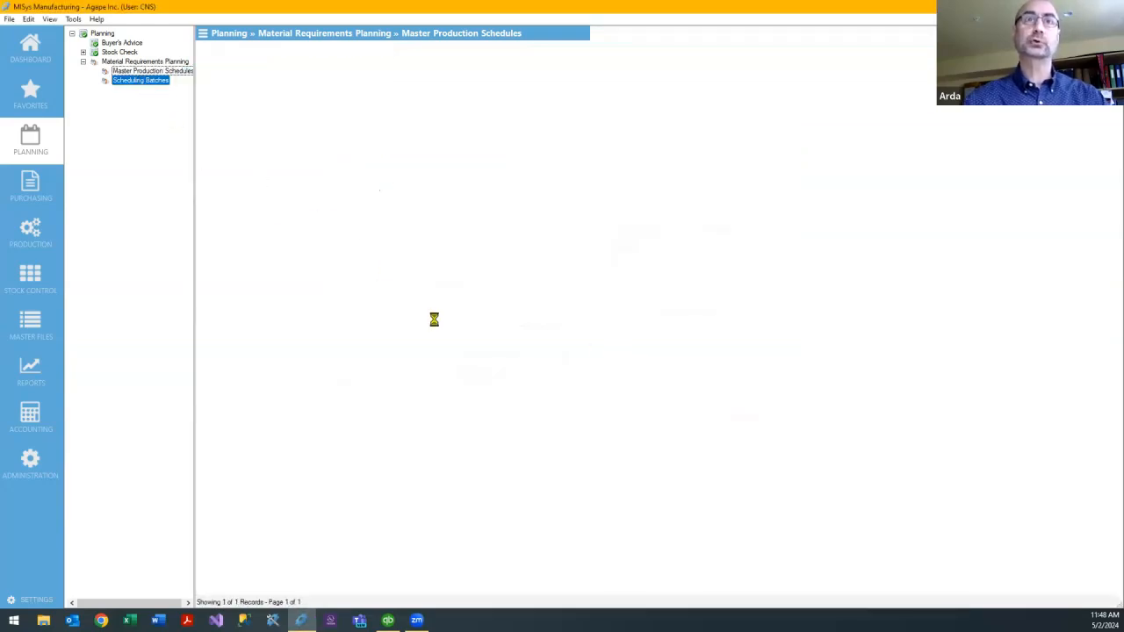
pyautogui.click(218, 50)
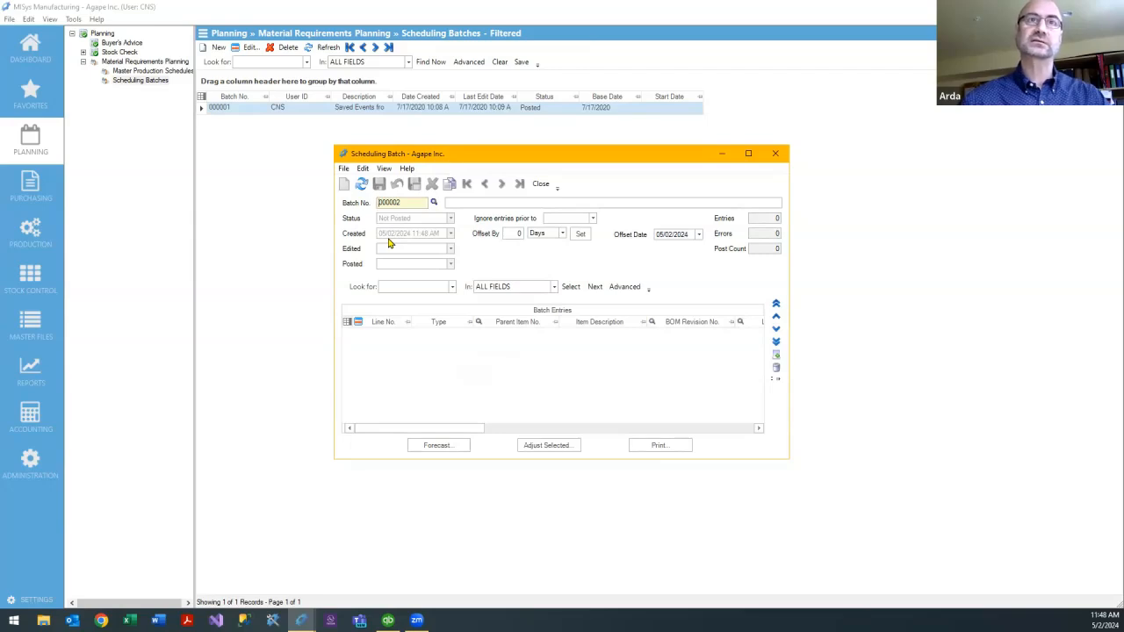
pyautogui.click(436, 446)
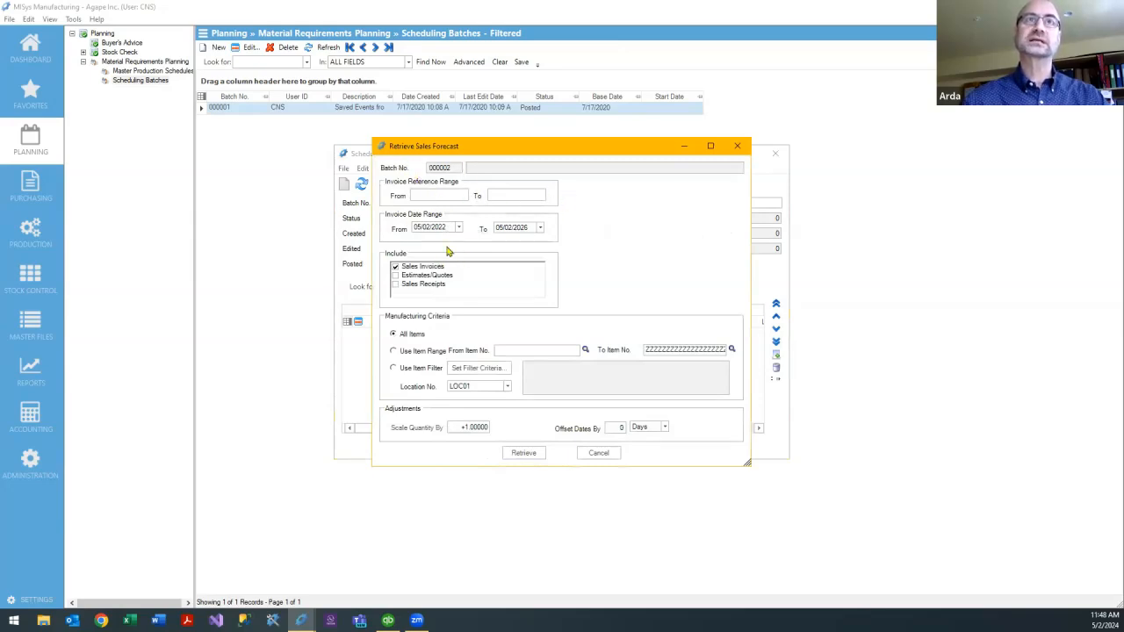
# Step: Set the forecast's invoice date range to 05/02/2023 through 05/02/2024, adjust the date offset, and retrieve the sales forecast into the batch
pyautogui.click(431, 197)
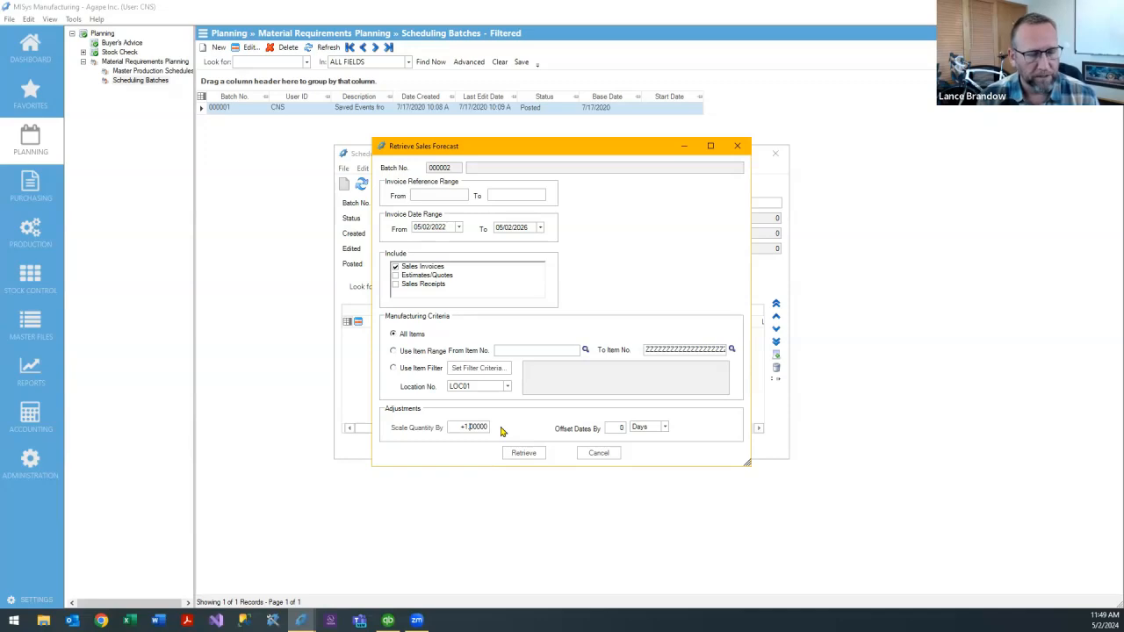
pyautogui.click(458, 227)
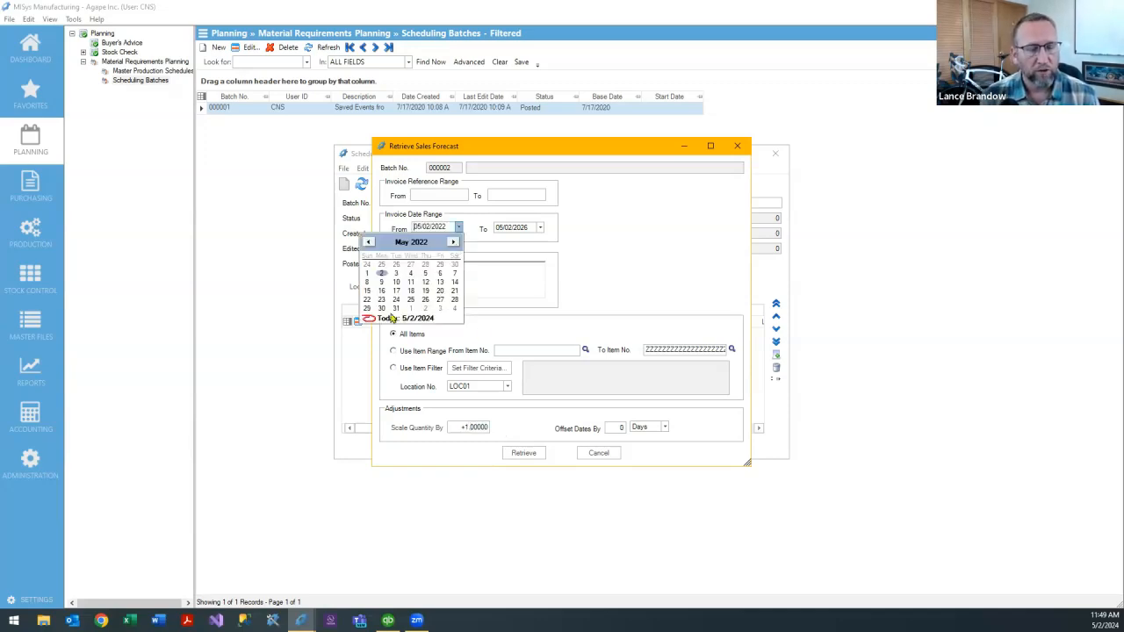
pyautogui.click(370, 320)
pyautogui.click(446, 228)
pyautogui.press('BackSpace')
pyautogui.write('3')
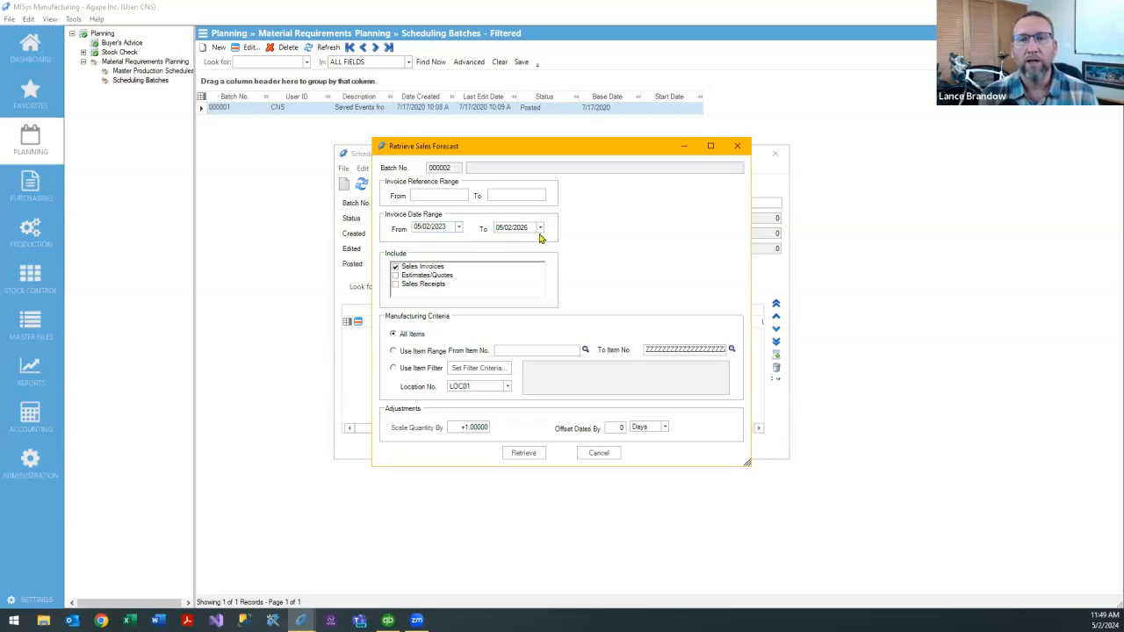
pyautogui.click(539, 227)
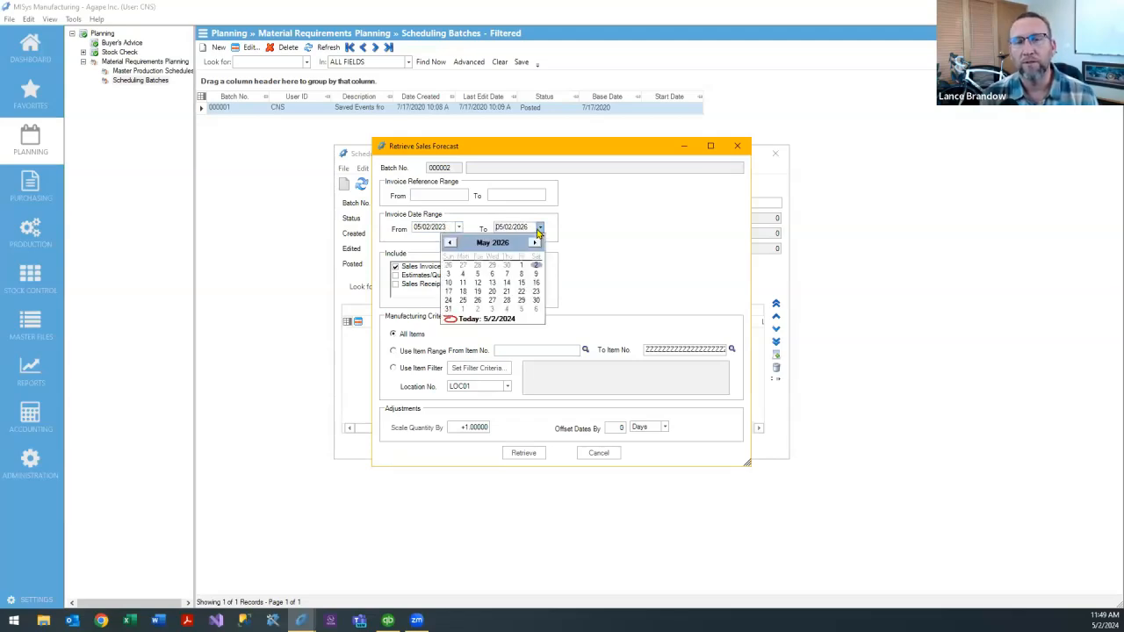
pyautogui.click(458, 320)
pyautogui.click(618, 428)
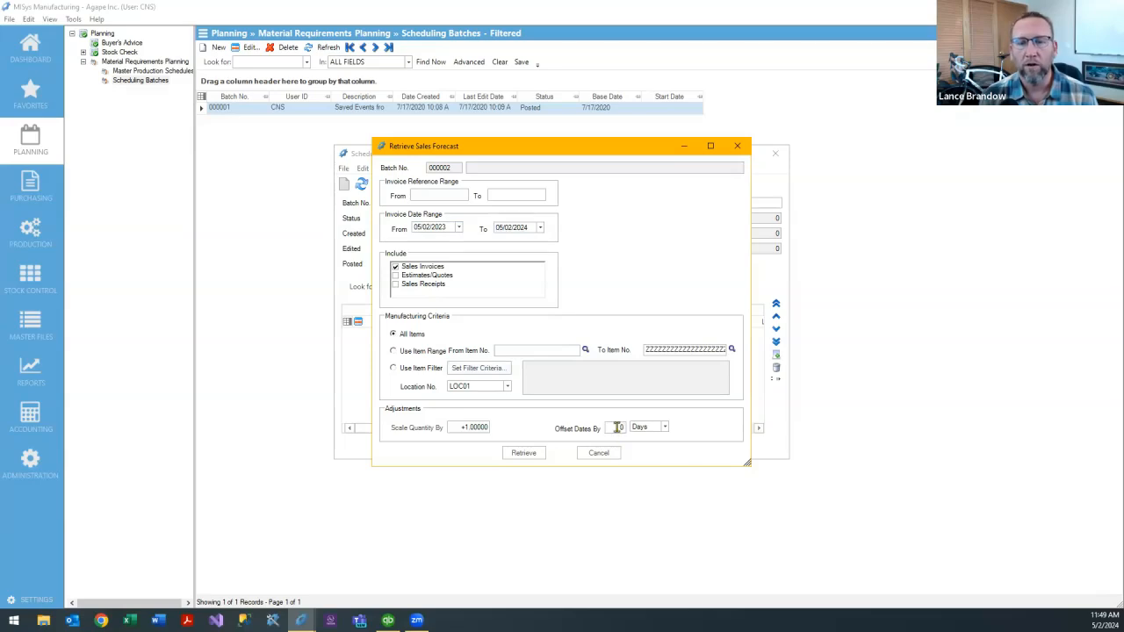
pyautogui.click(665, 428)
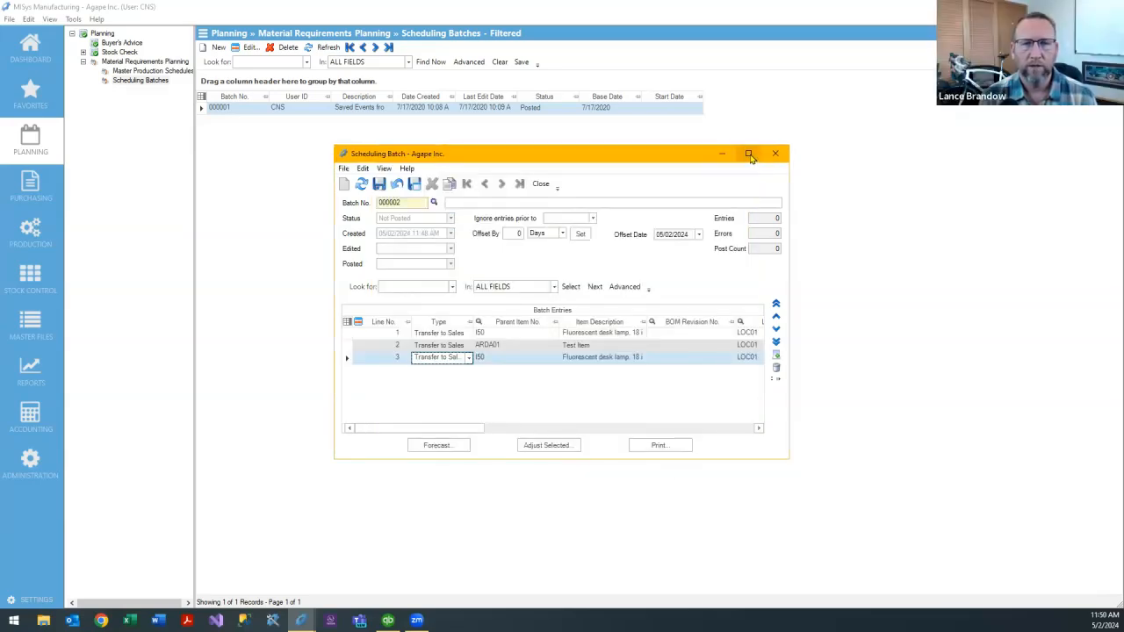
# Step: Enlarge the scheduling batch, examine the parent item, quantity and transaction date of its forecast entries, and close the batch
pyautogui.click(749, 154)
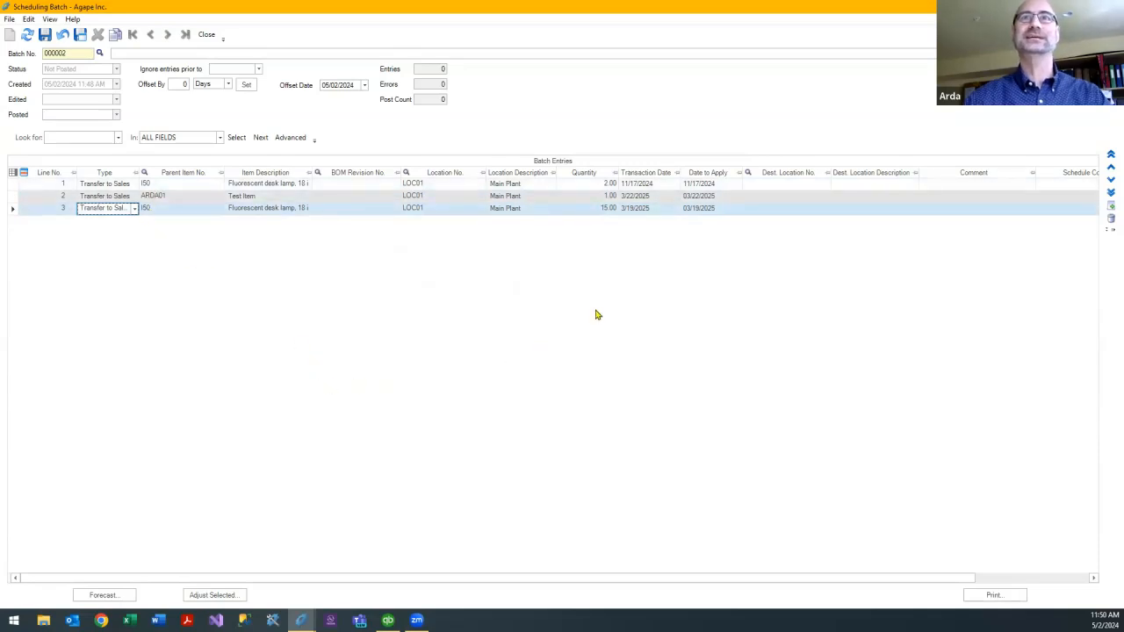
pyautogui.click(628, 185)
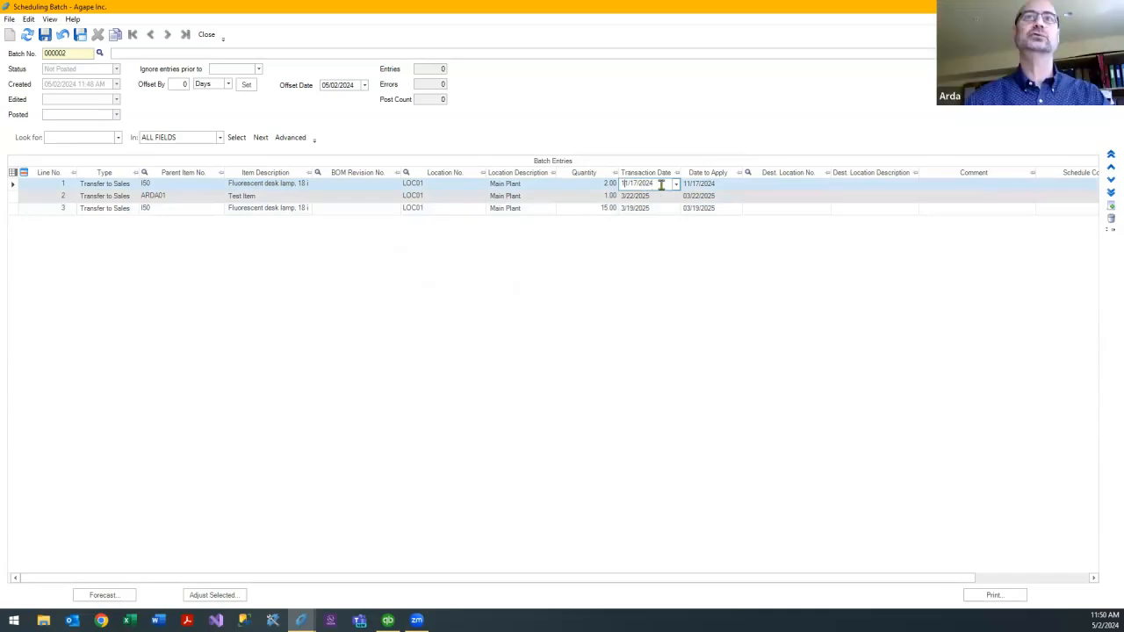
pyautogui.click(612, 186)
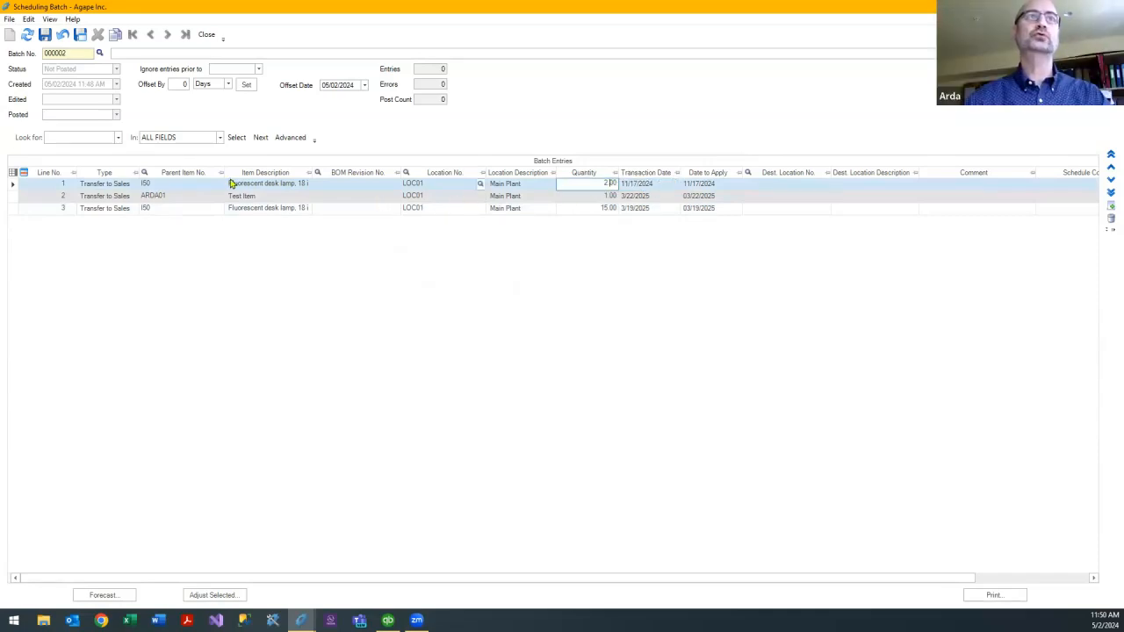
pyautogui.click(156, 185)
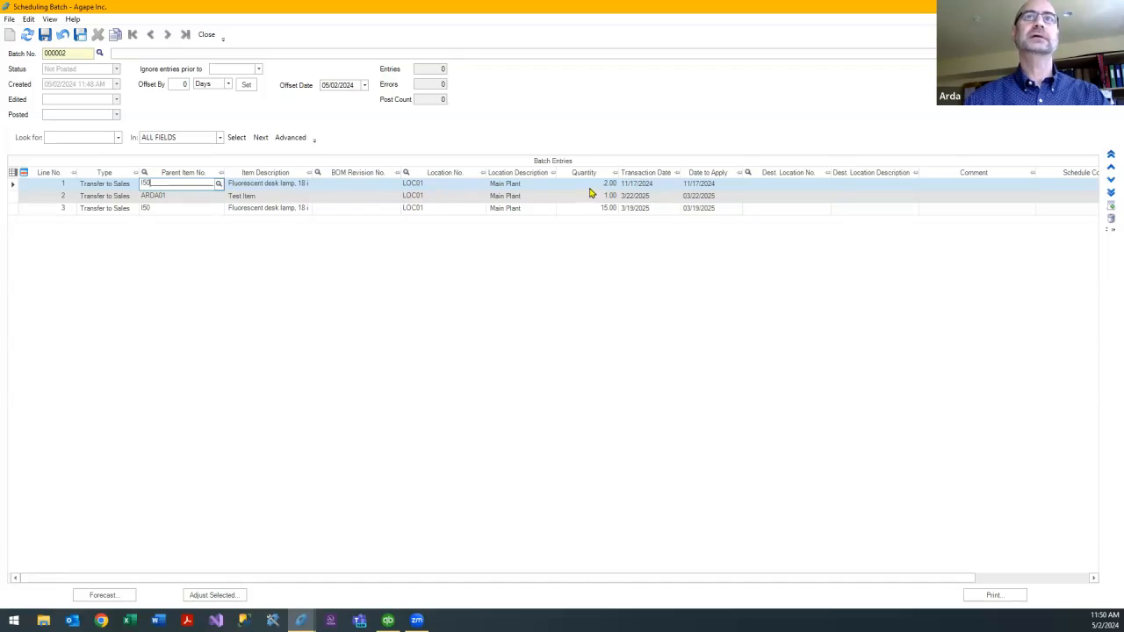
pyautogui.click(664, 186)
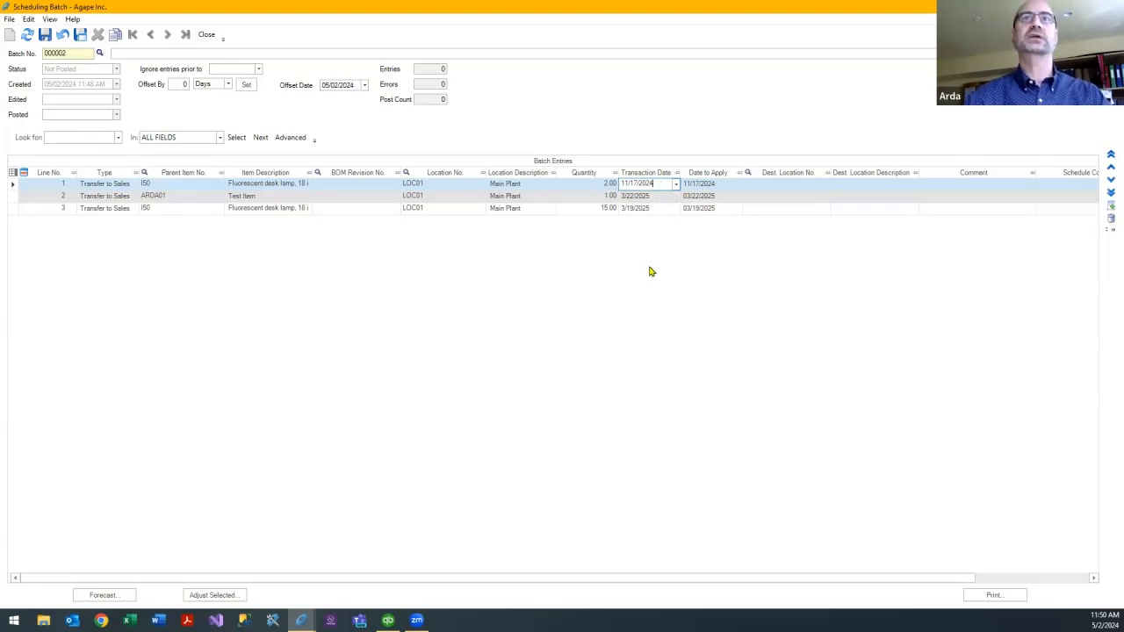
pyautogui.click(646, 195)
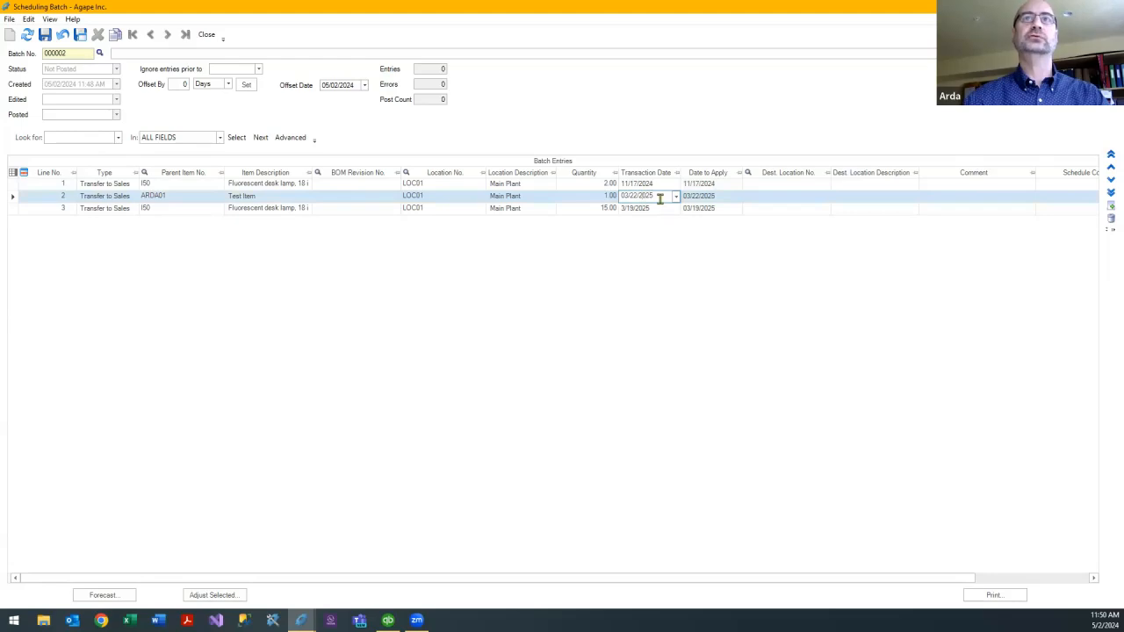
pyautogui.click(655, 209)
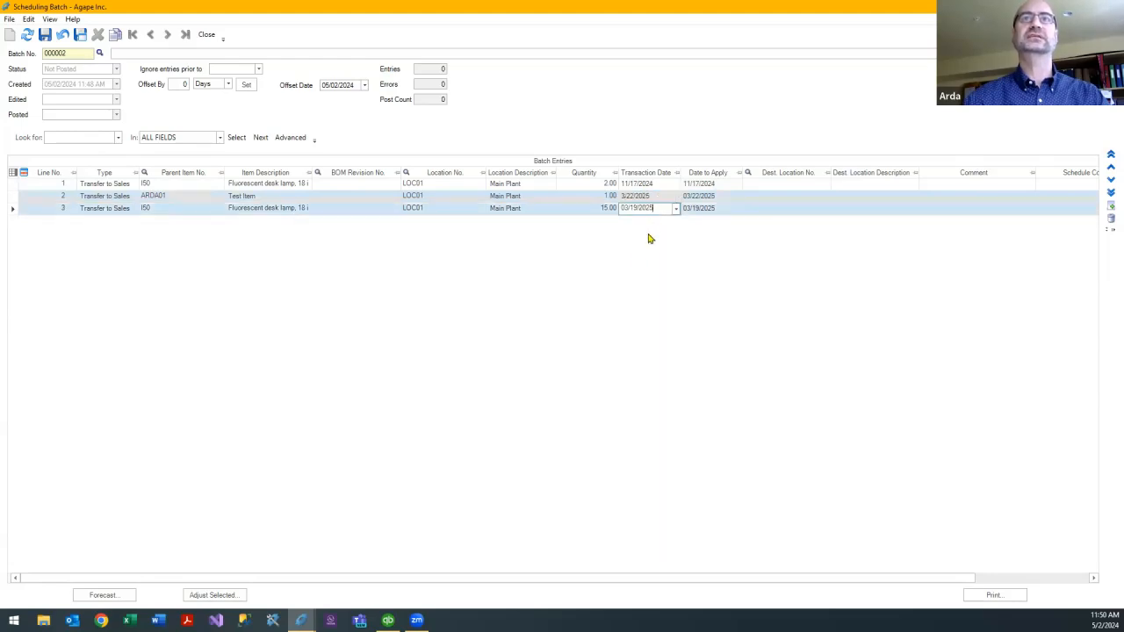
pyautogui.click(164, 208)
pyautogui.click(159, 184)
pyautogui.click(157, 211)
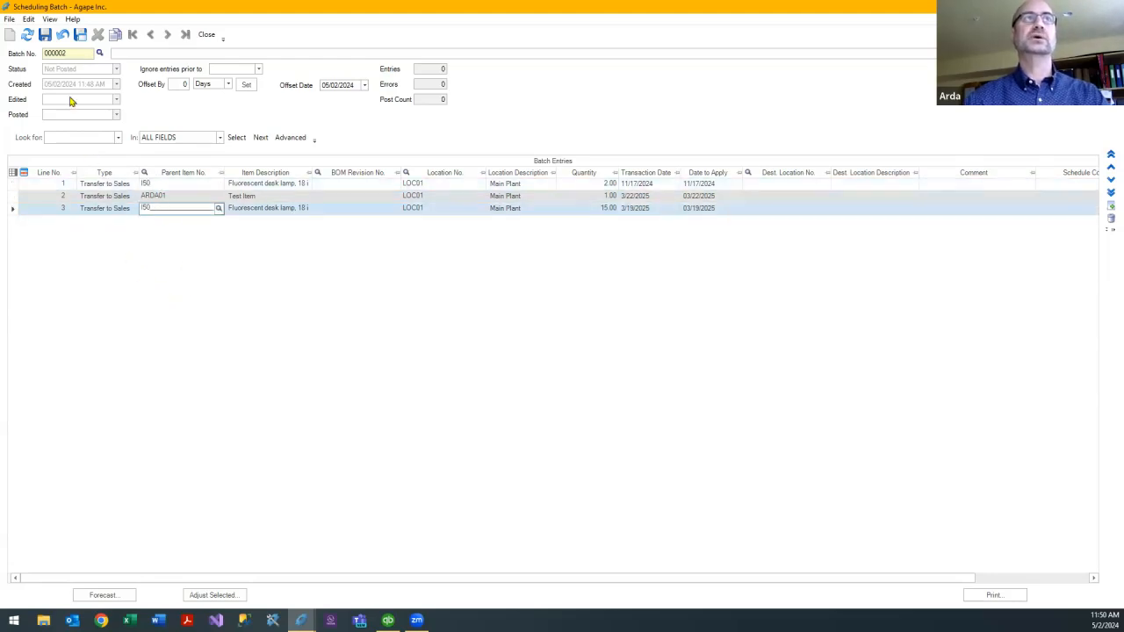
pyautogui.click(207, 34)
# Step: Start a new master production schedule from the Master Production Schedules list
pyautogui.click(155, 71)
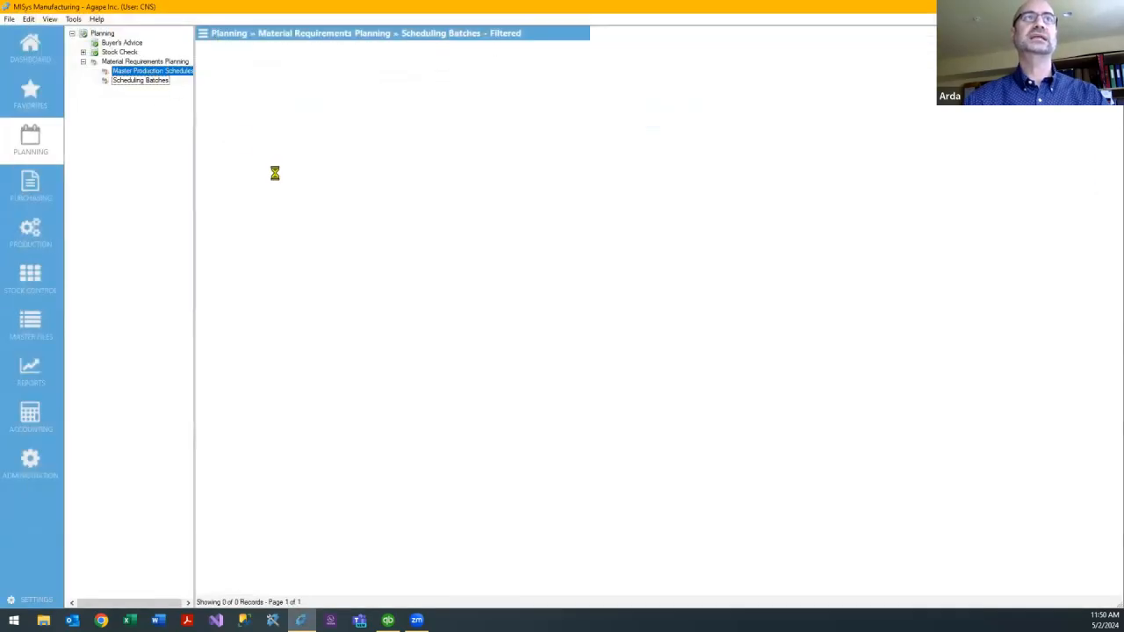
pyautogui.click(218, 47)
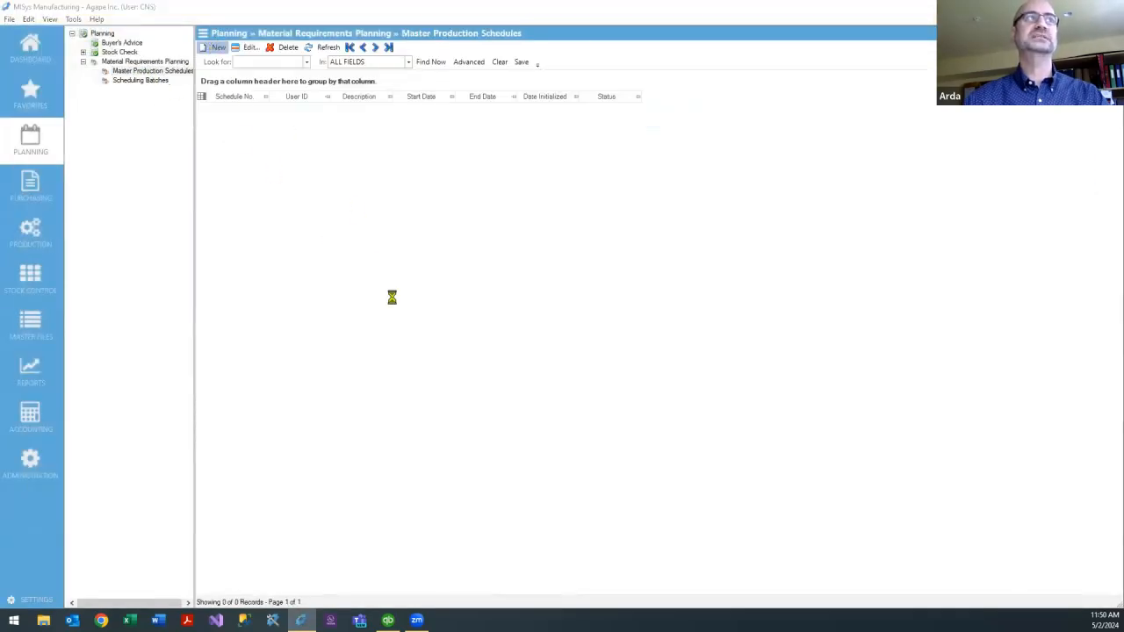